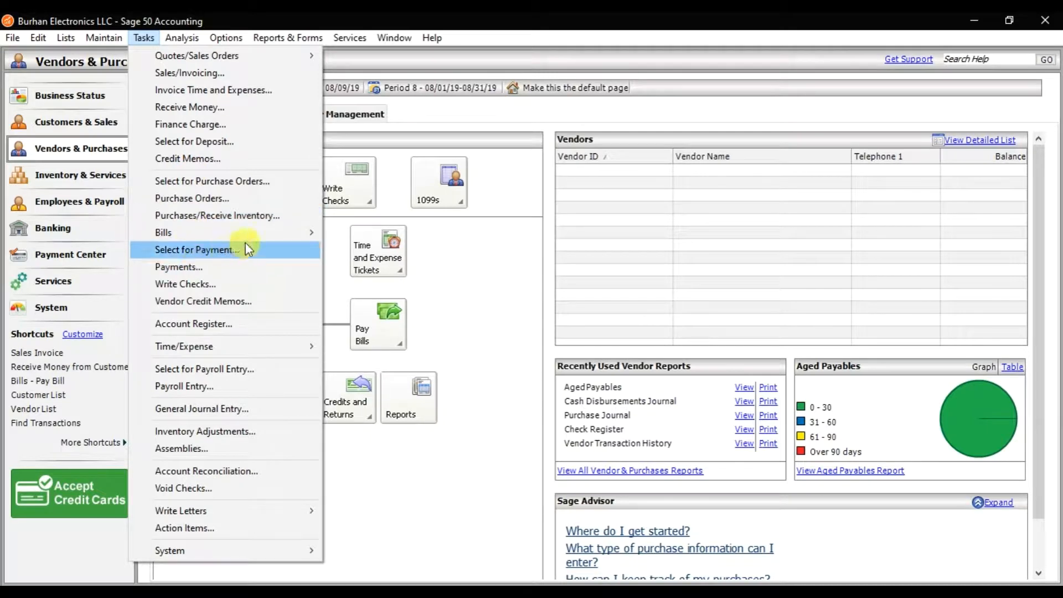
# Open a maximized bill payment form and choose vendor Red Fairy, ID 100, as the payee.
pyautogui.moveTo(273, 233)
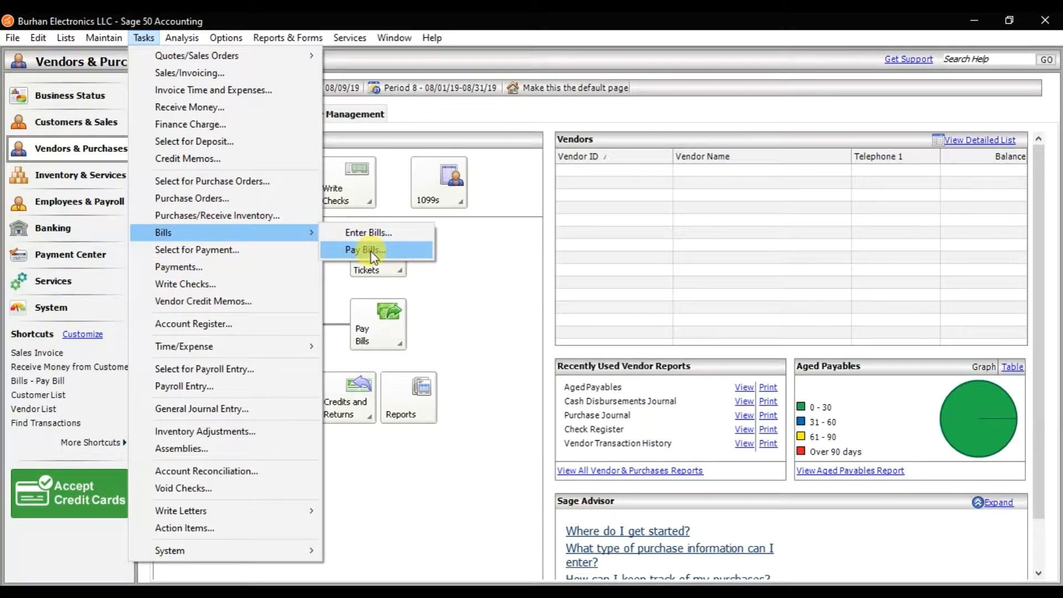
pyautogui.click(370, 252)
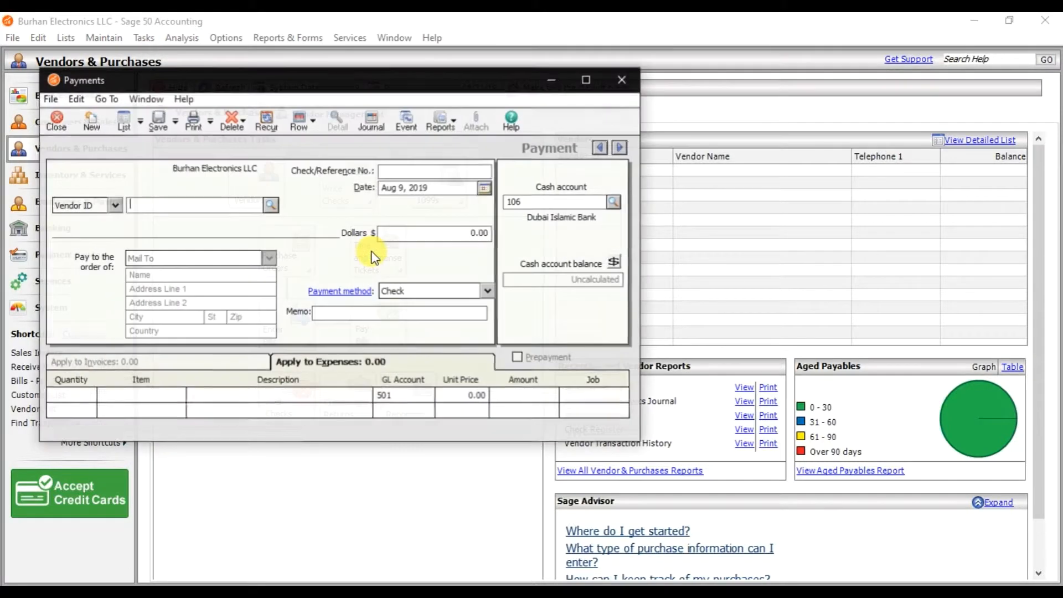
pyautogui.click(587, 80)
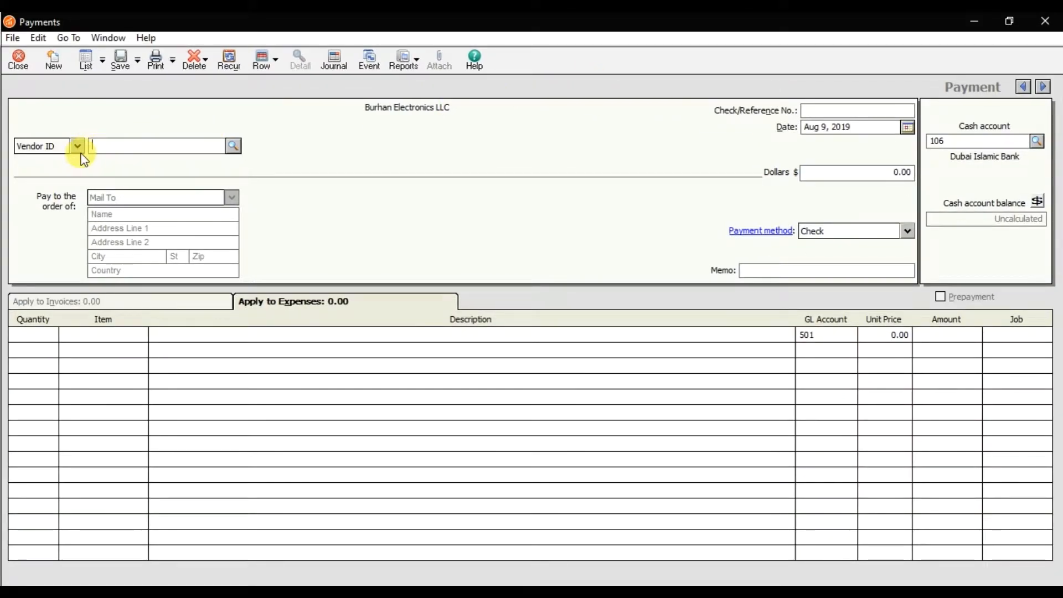
pyautogui.click(234, 147)
pyautogui.doubleClick(239, 161)
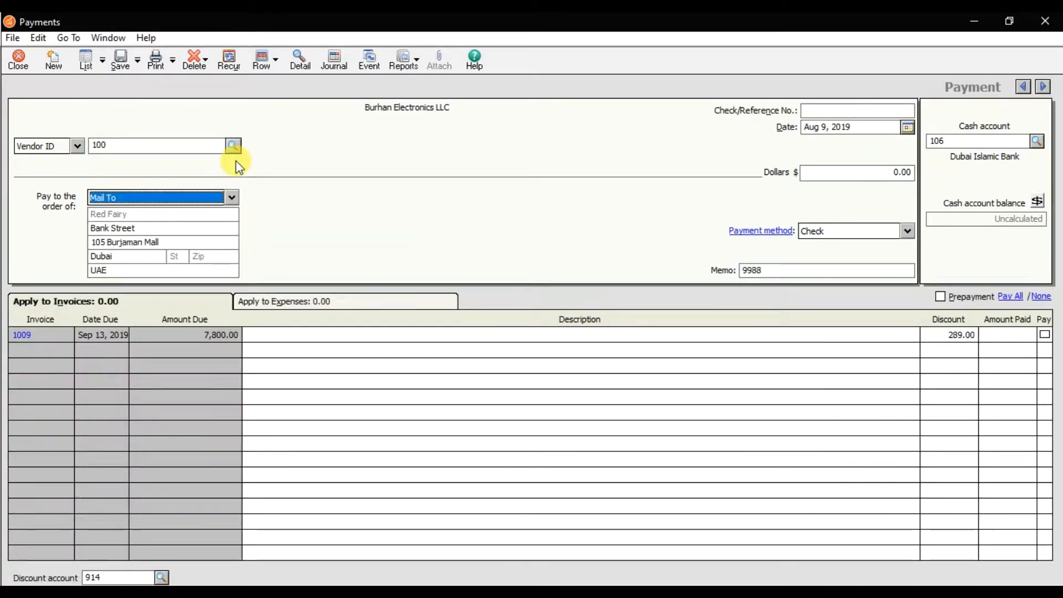
# Set the payment's check/reference number to 3698 and its date to Sep 13, 2019.
pyautogui.click(853, 111)
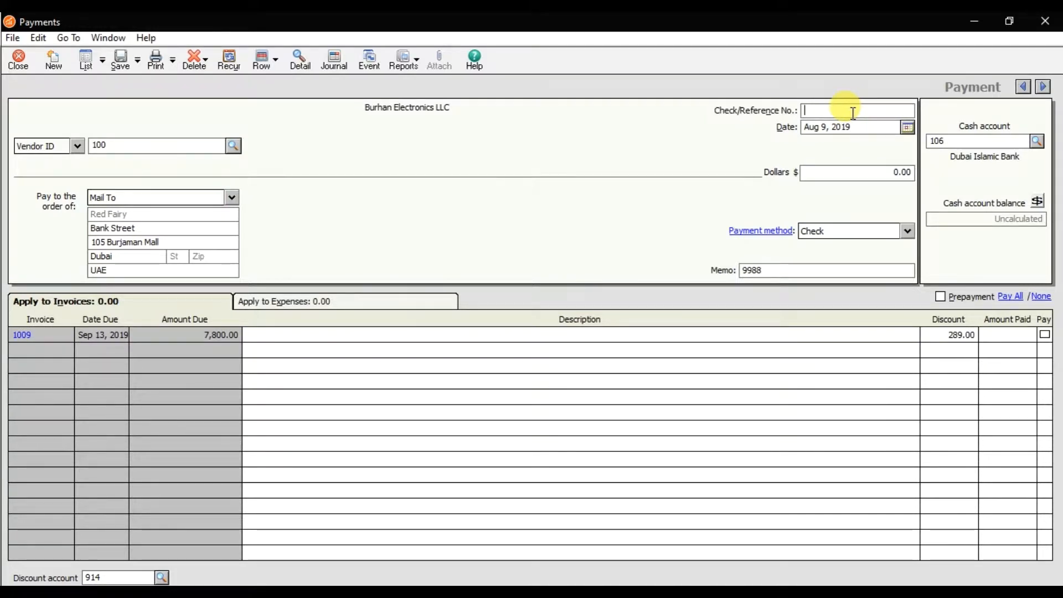
pyautogui.write('3698')
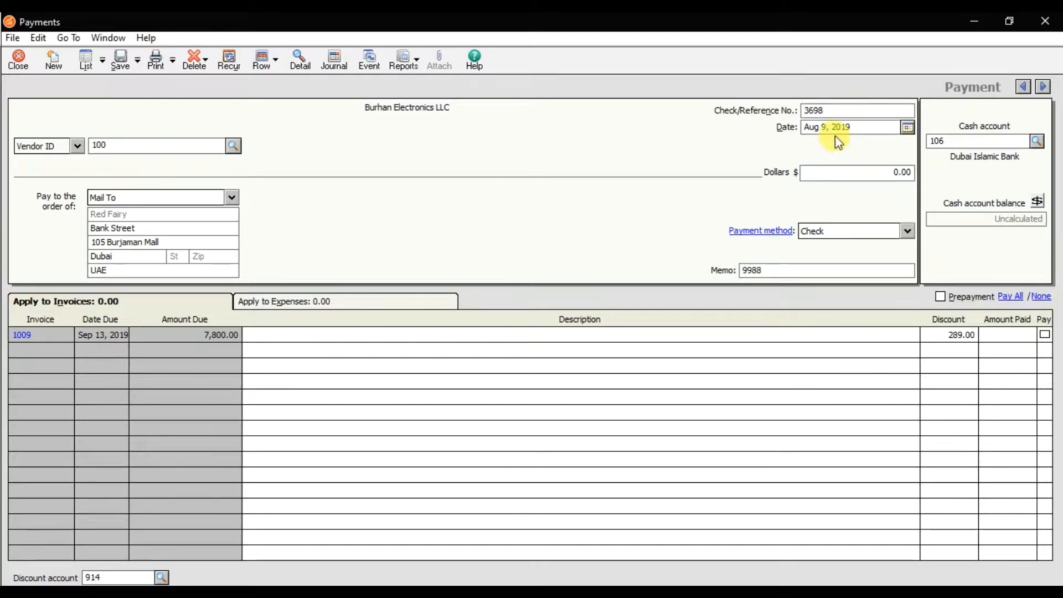
pyautogui.click(908, 128)
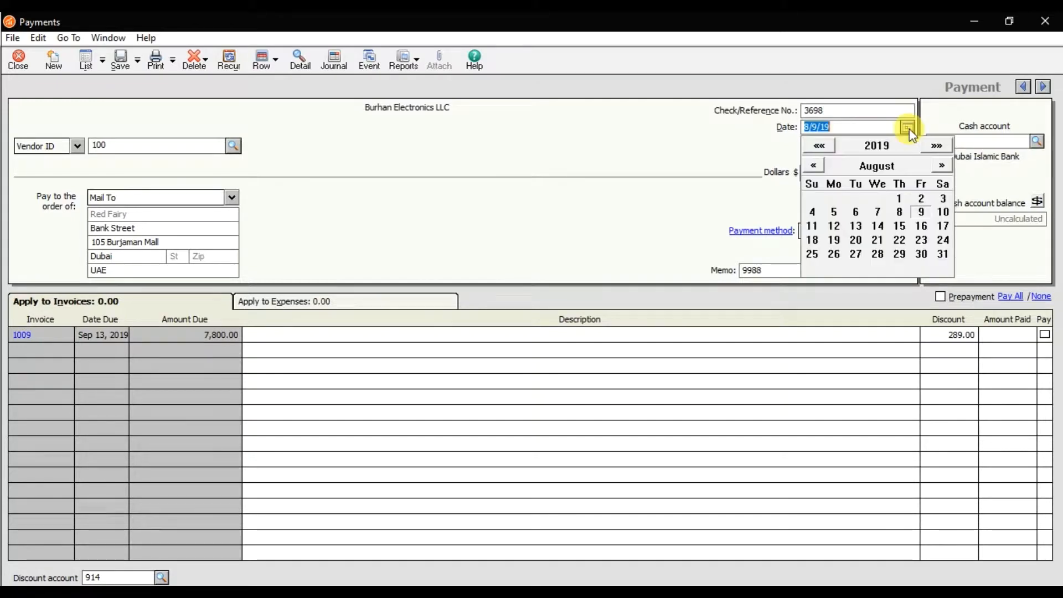
pyautogui.click(941, 166)
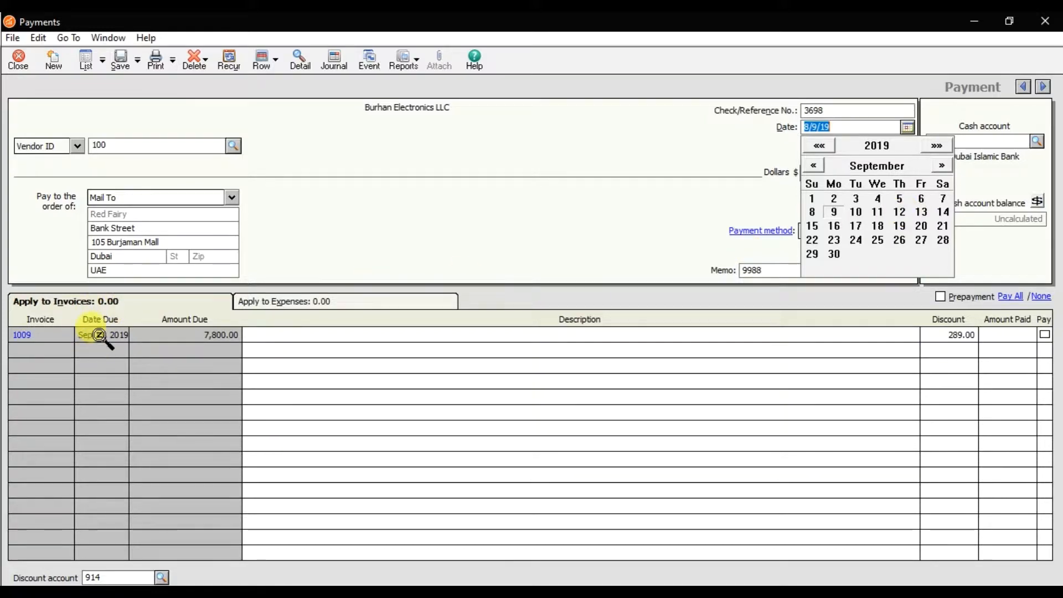
pyautogui.click(924, 214)
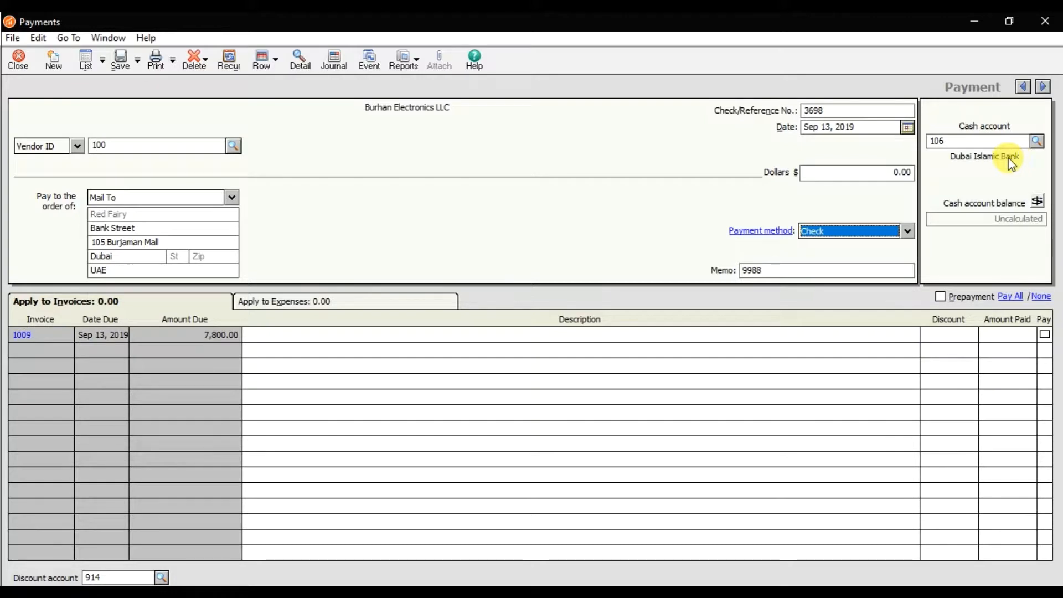
pyautogui.click(1036, 141)
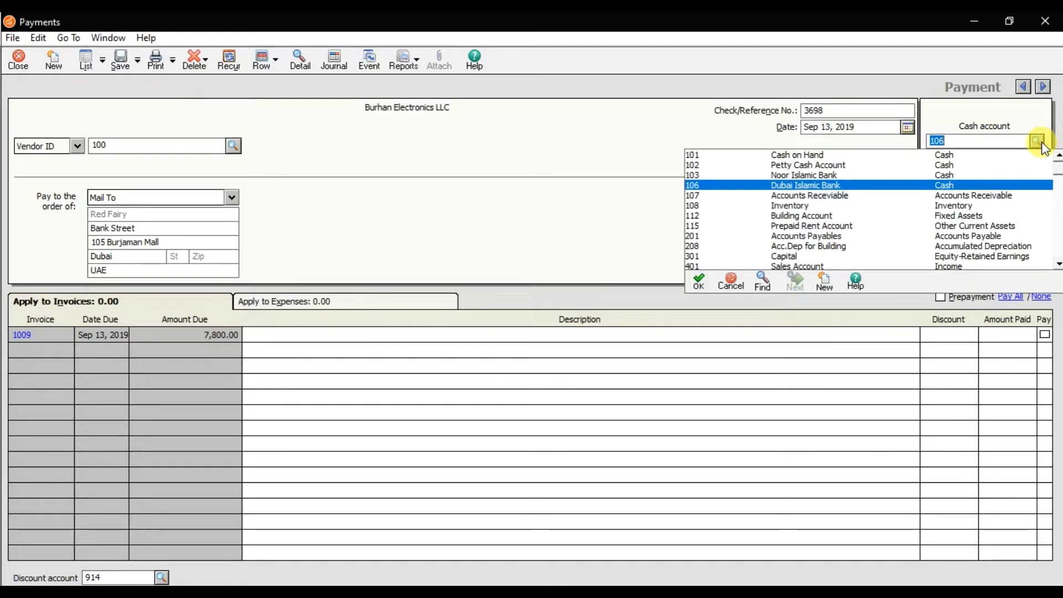
pyautogui.click(1039, 143)
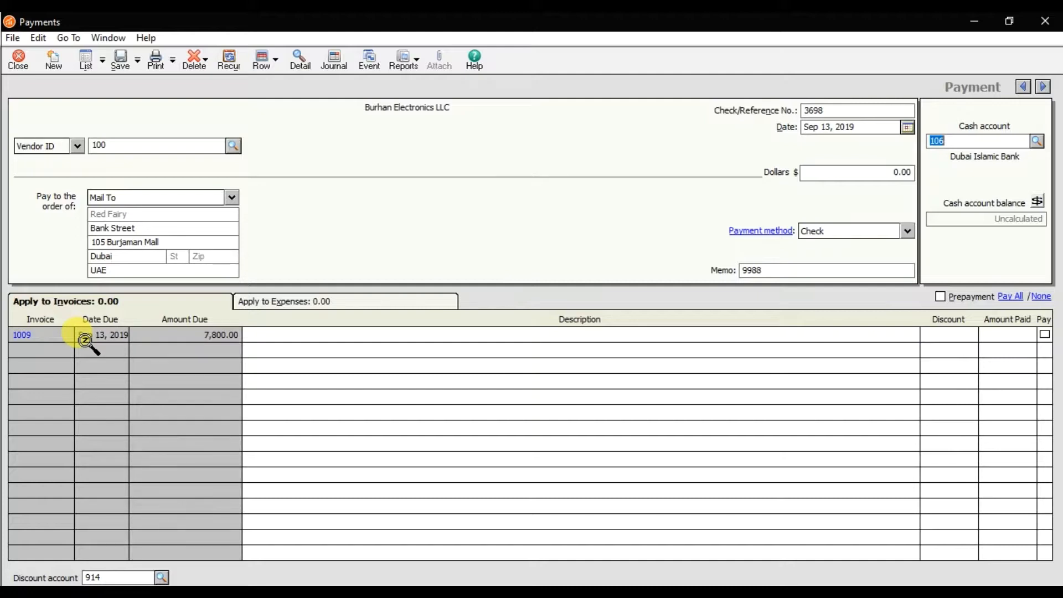
# Describe the invoice 1009 line as "Full Payment to Red Fairy" and mark the invoice to be paid in full.
pyautogui.click(168, 338)
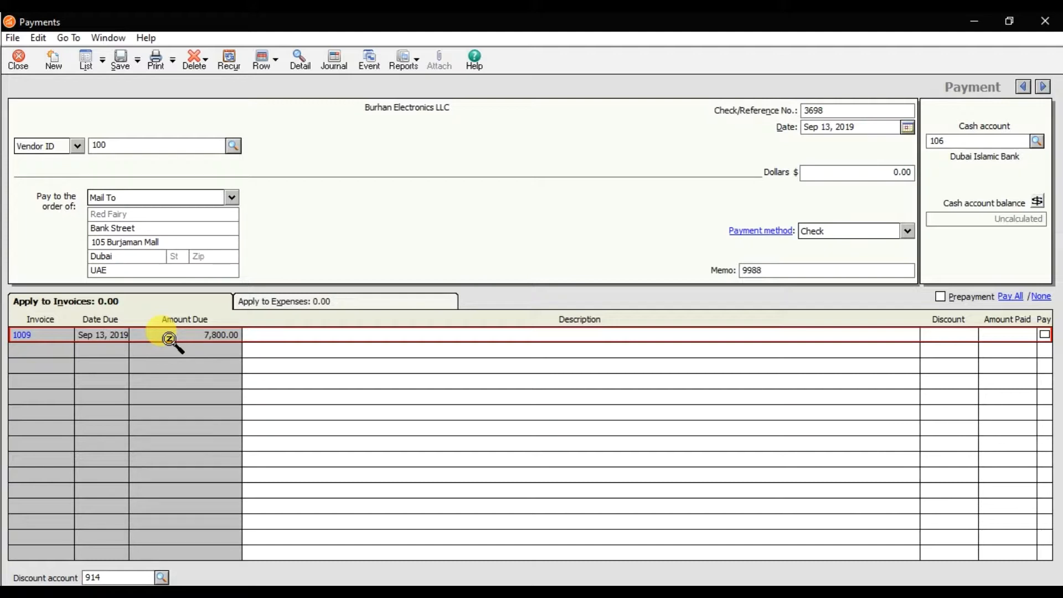
pyautogui.click(306, 336)
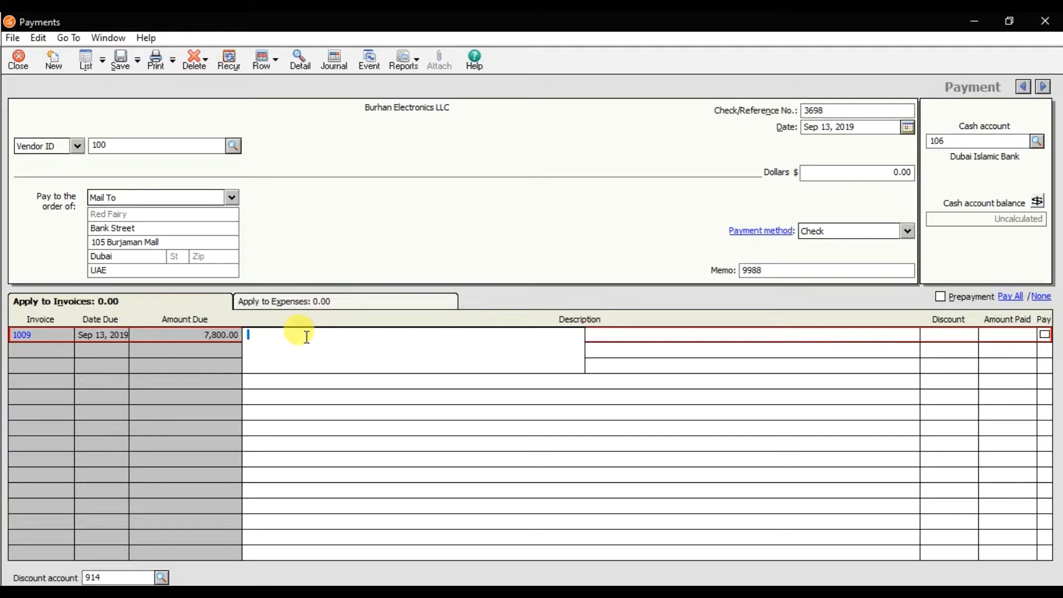
pyautogui.write('Full Payment to Red Fairy')
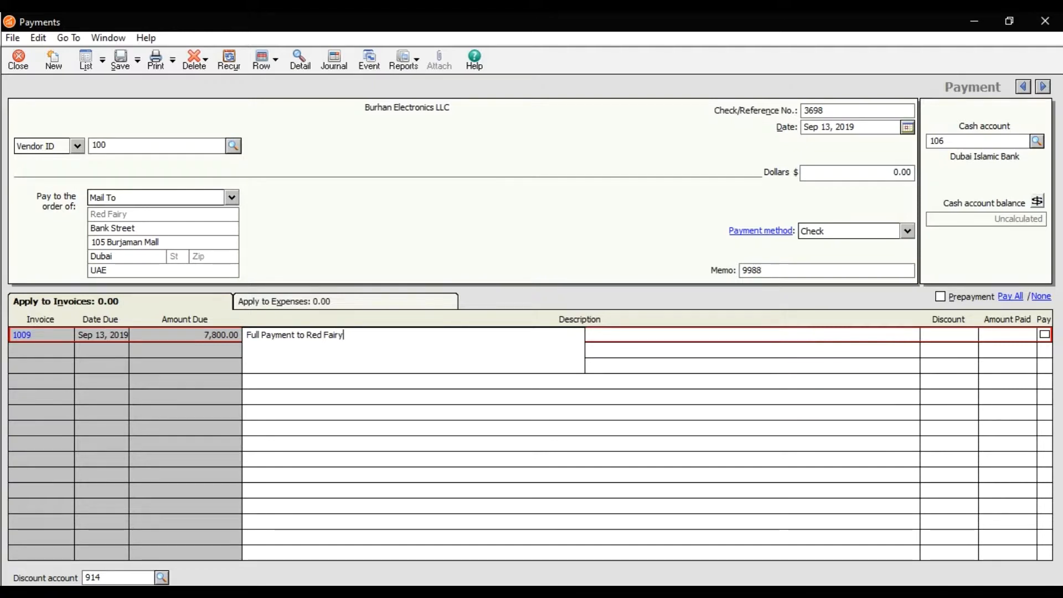
pyautogui.press('Tab')
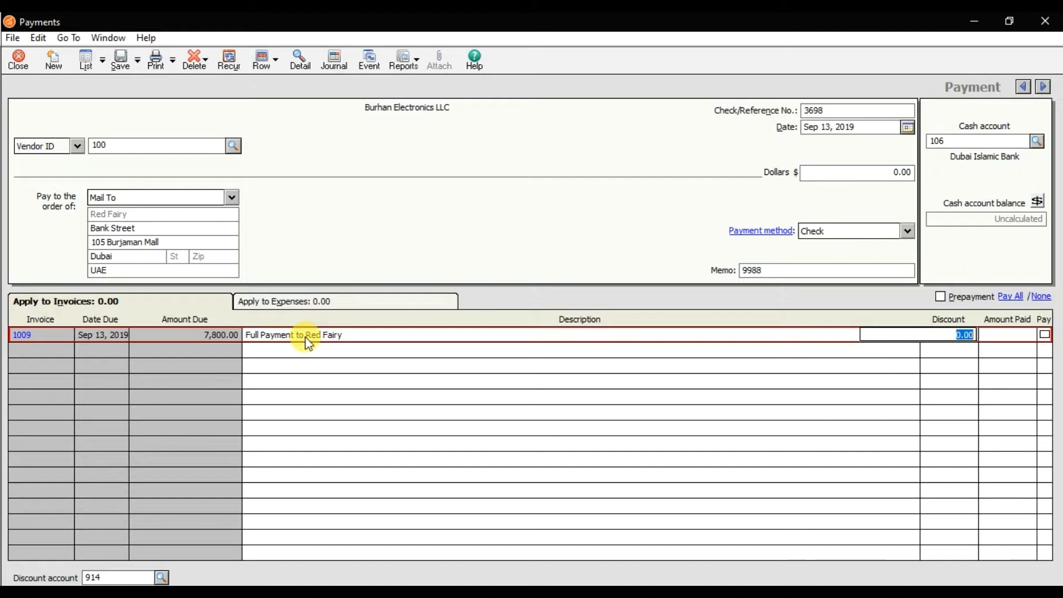
pyautogui.press('Tab')
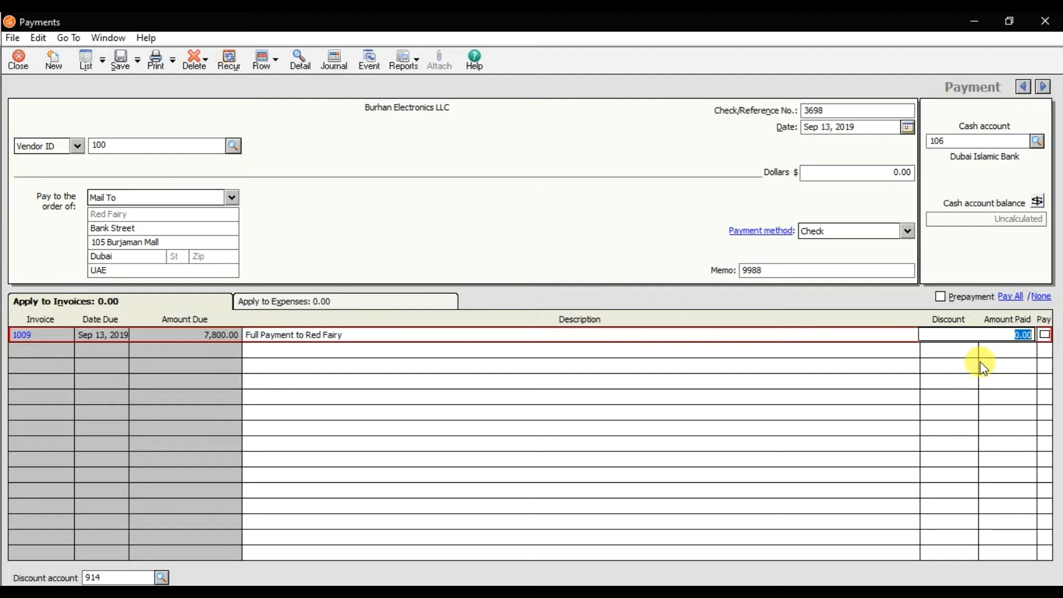
pyautogui.click(1049, 336)
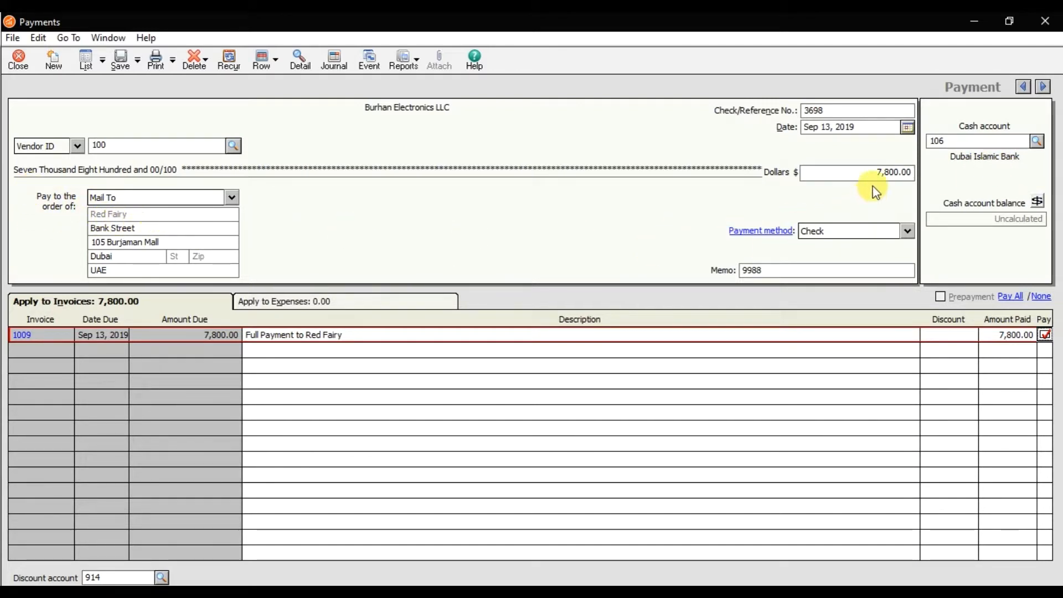
# Save the vendor payment and close the payment form.
pyautogui.moveTo(872, 172); pyautogui.dragTo(912, 173)
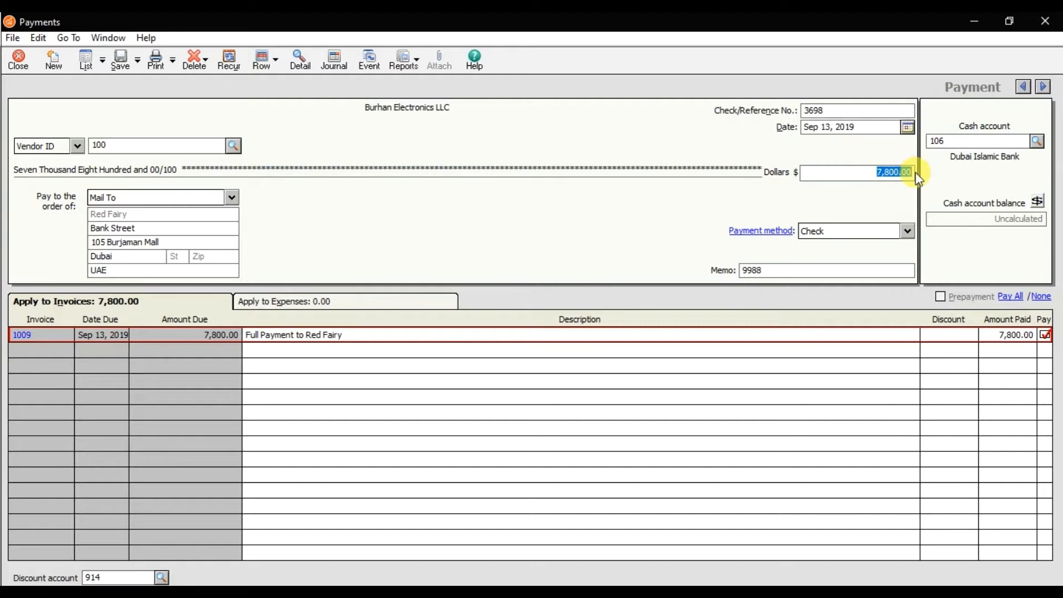
pyautogui.click(122, 60)
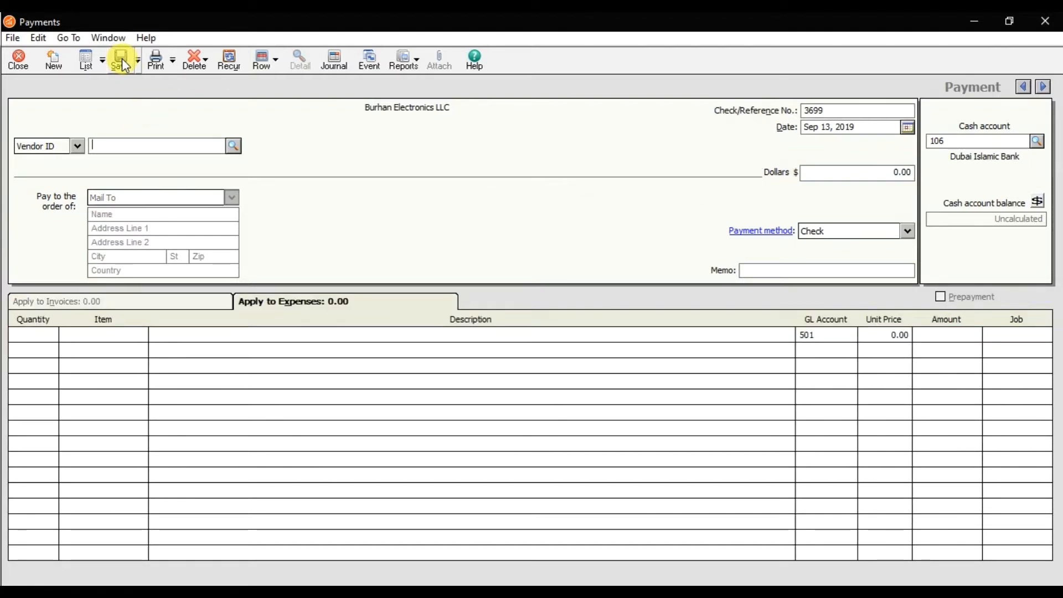
pyautogui.click(12, 60)
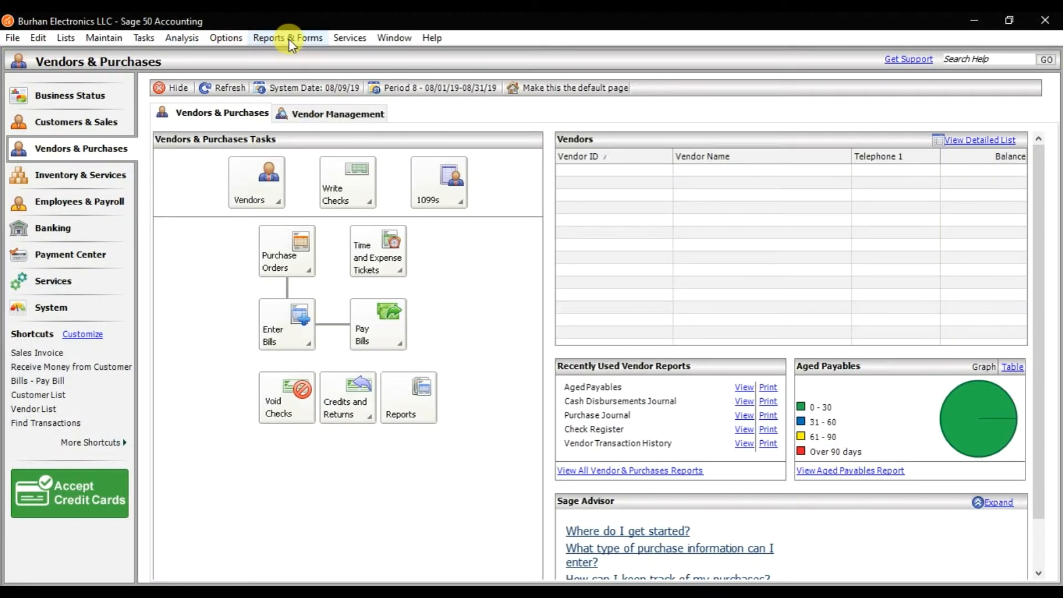
# Open the Vendor Ledgers report from the accounts payable reports.
pyautogui.click(290, 39)
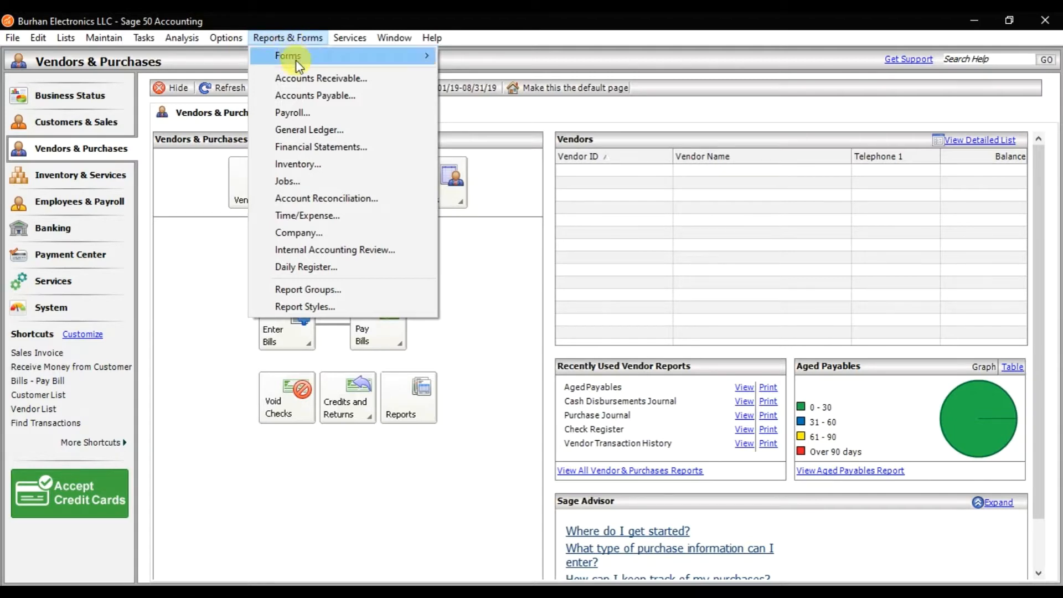
pyautogui.click(390, 95)
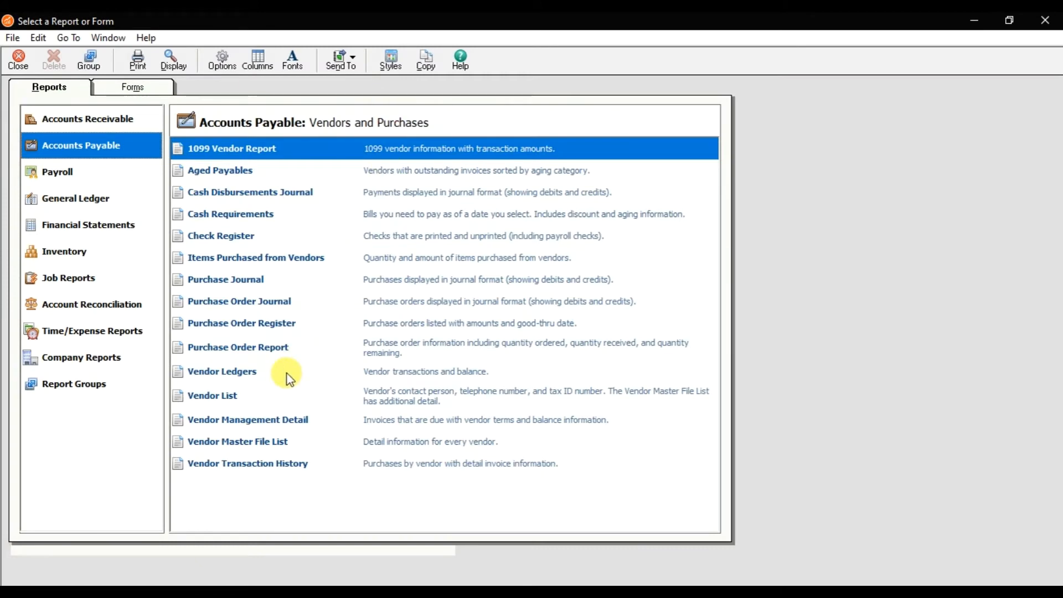
pyautogui.doubleClick(287, 375)
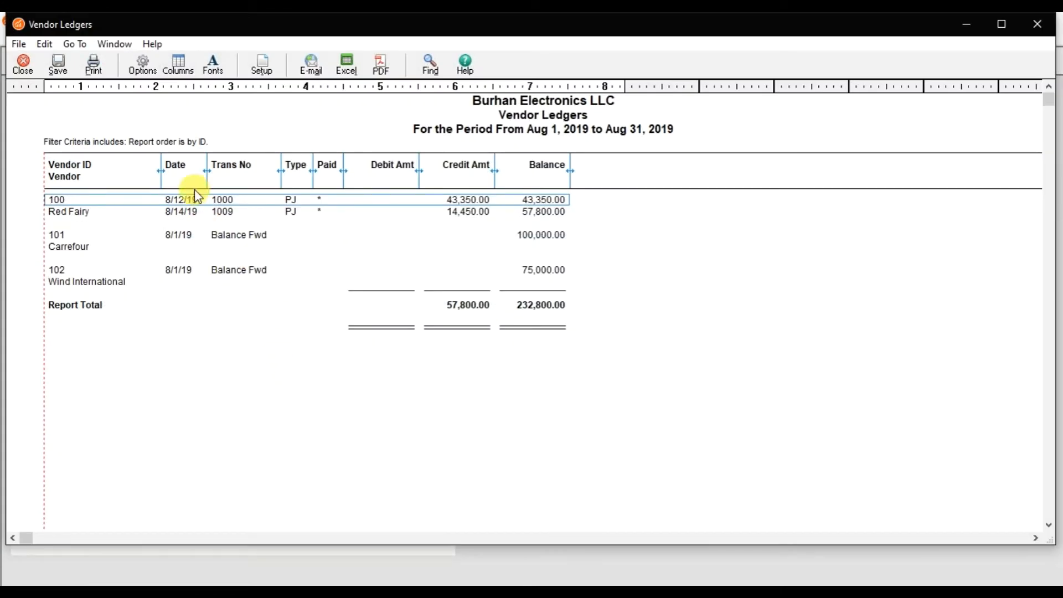
# Extend the Vendor Ledgers report's date range to end on Sep 30, 2019.
pyautogui.click(154, 79)
pyautogui.click(266, 156)
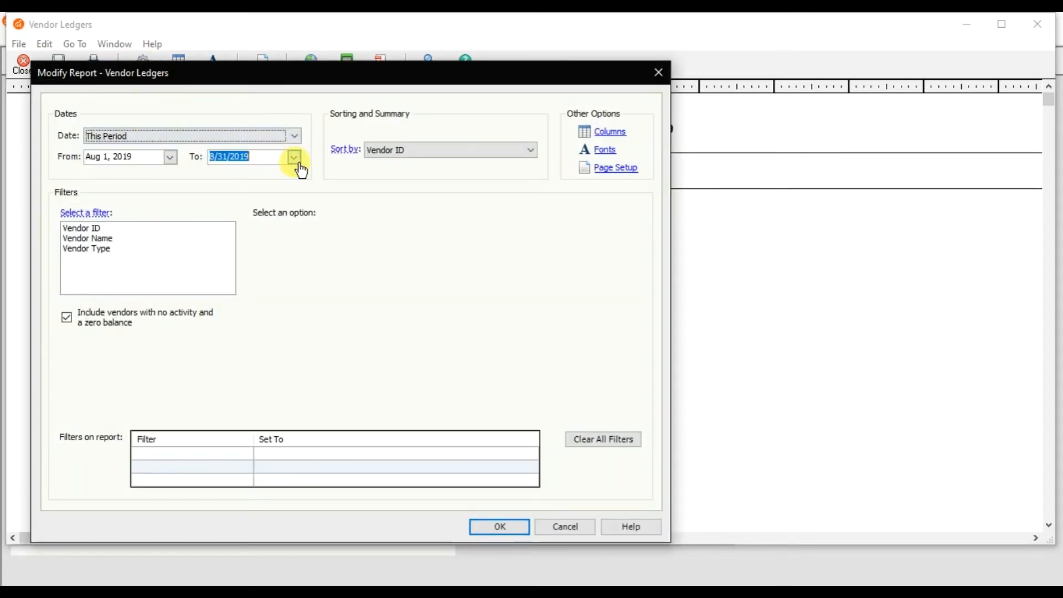
pyautogui.click(294, 157)
pyautogui.click(374, 179)
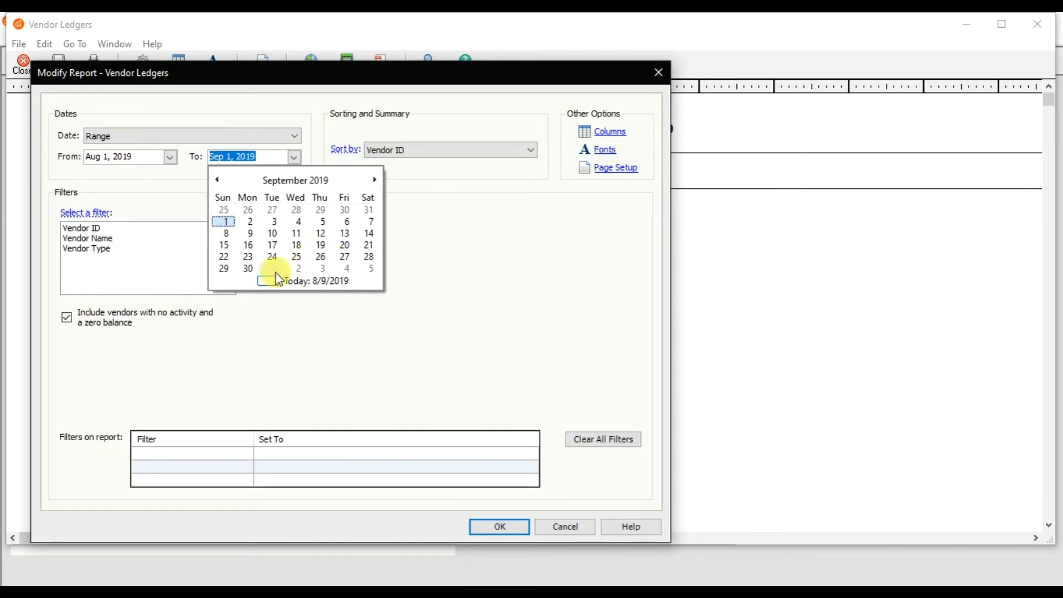
pyautogui.click(249, 269)
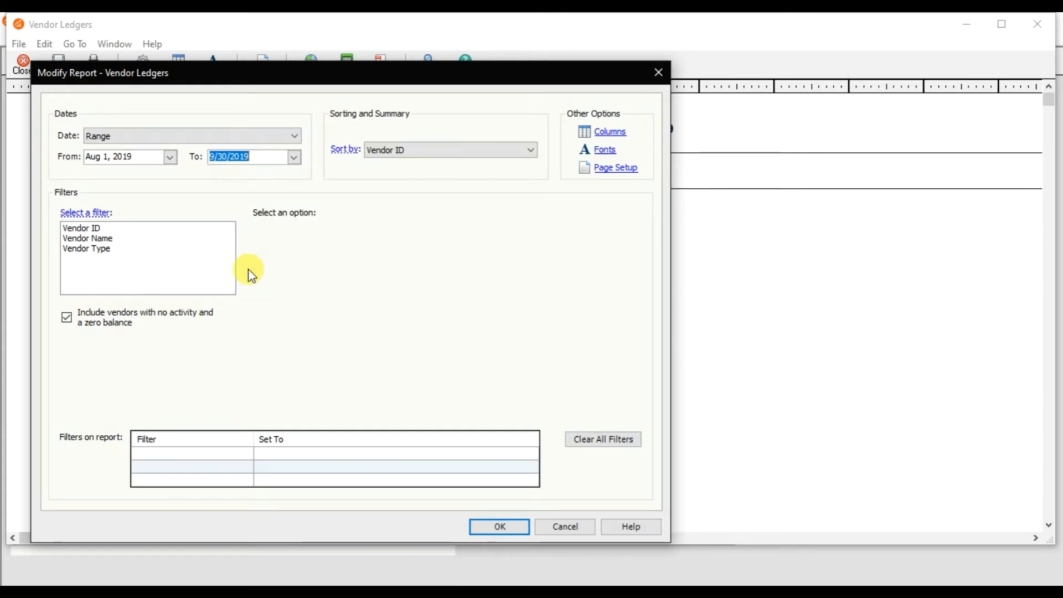
# Filter the ledger report by vendor ID to 100 Red Fairy, run it and select the payment entry 3698.
pyautogui.click(119, 230)
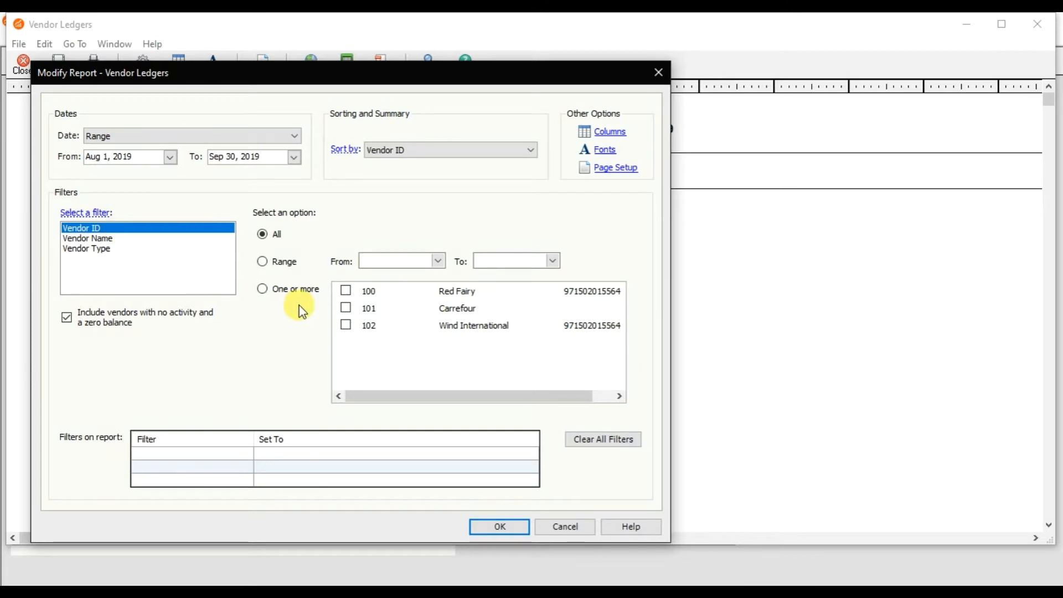
pyautogui.click(344, 291)
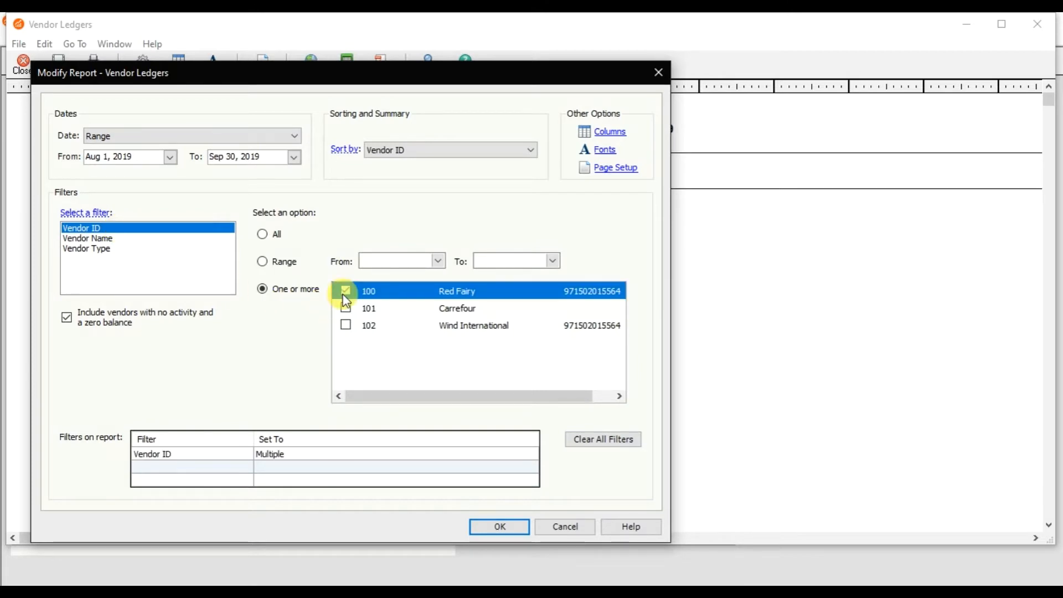
pyautogui.click(487, 527)
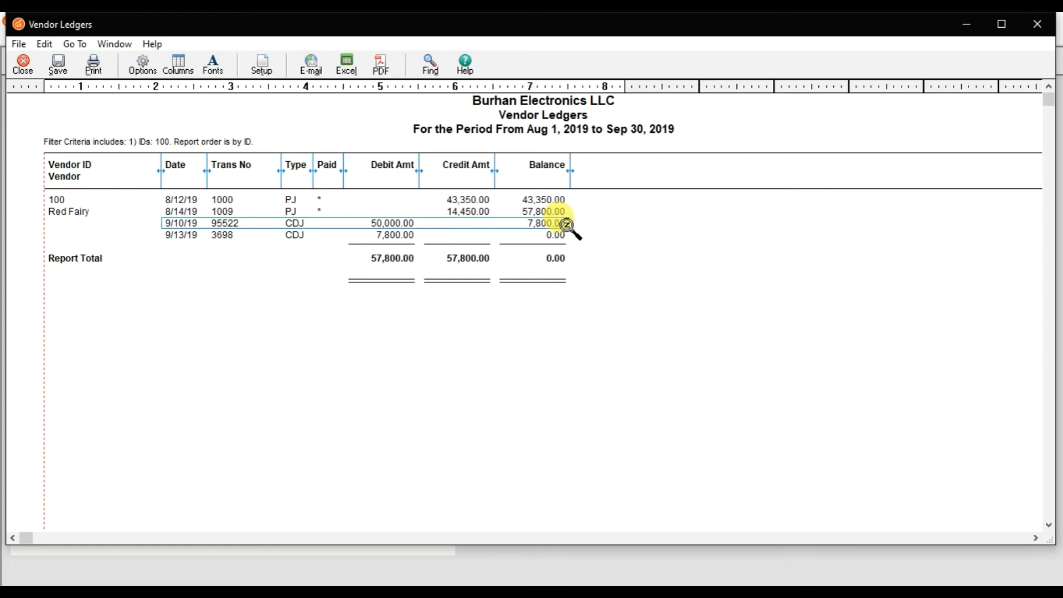
pyautogui.click(391, 235)
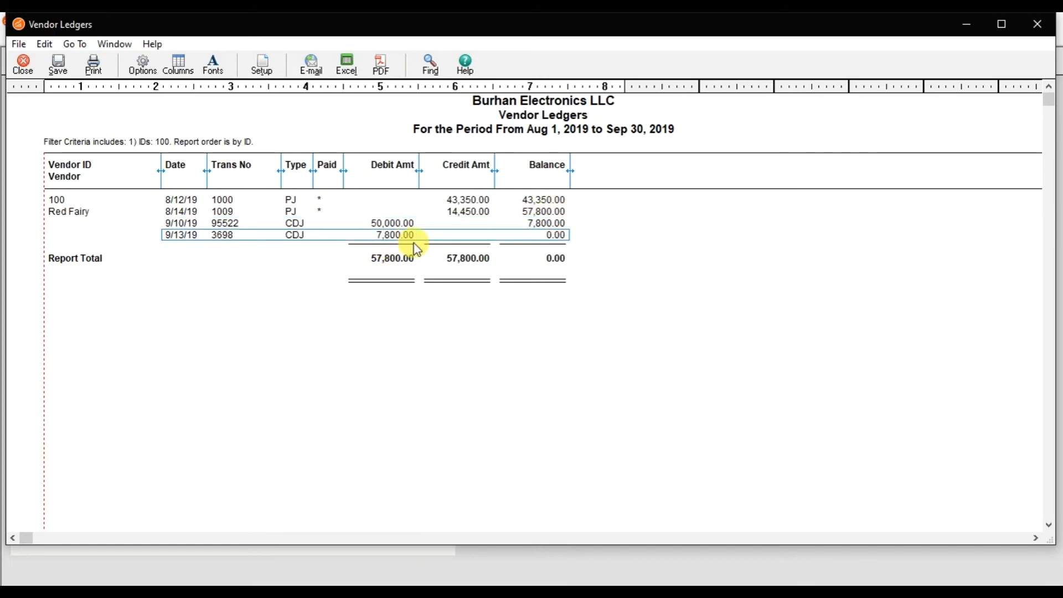